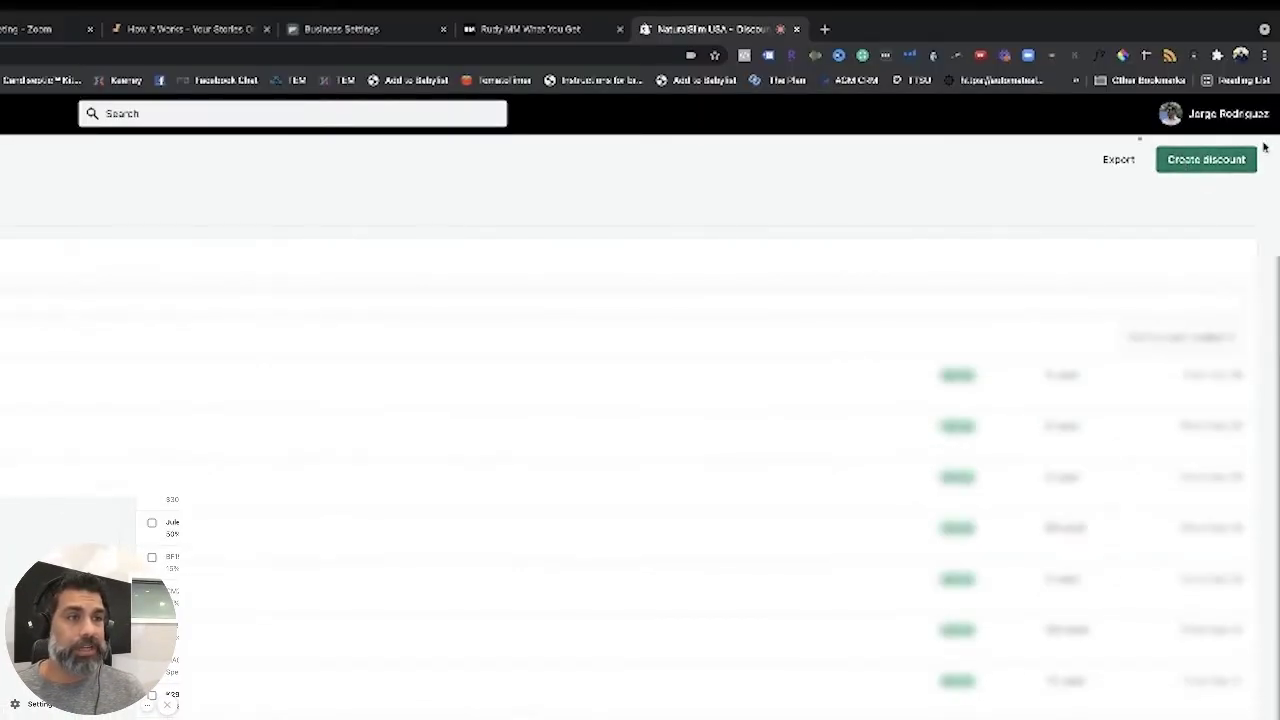
Start a new discount code named BFCM20 with a 20% value on all products.
click(1199, 166)
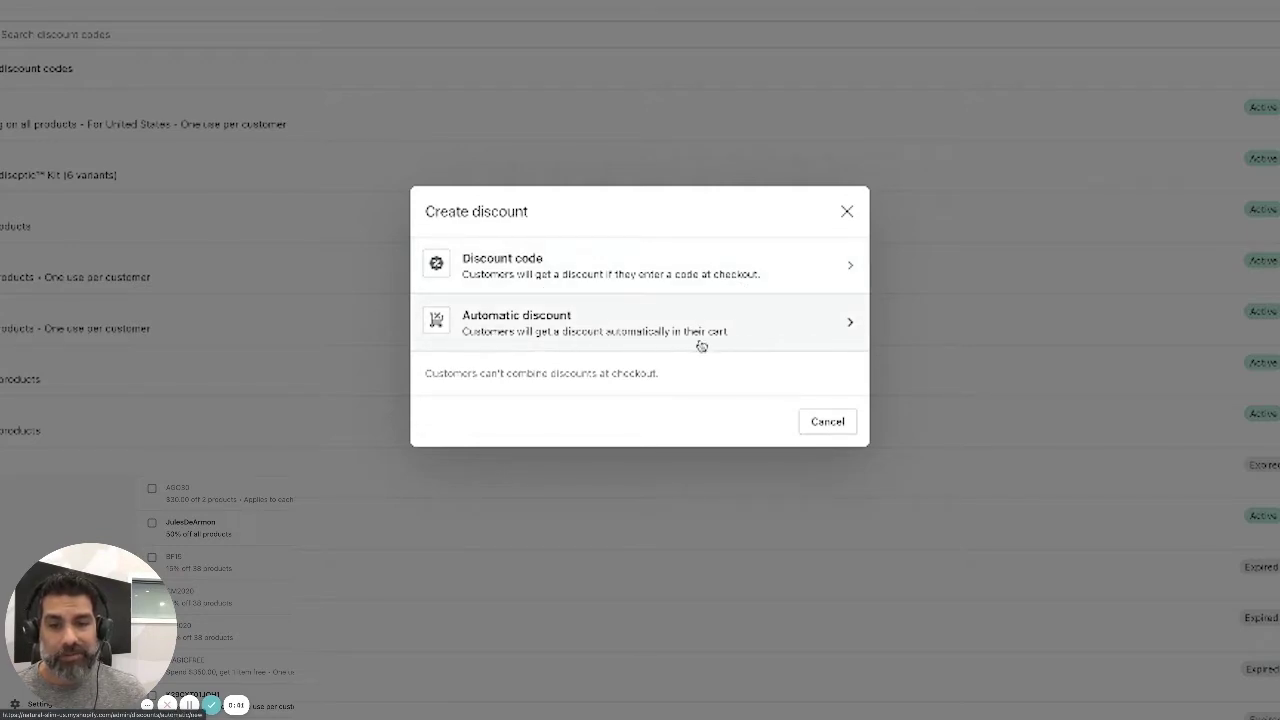
click(566, 268)
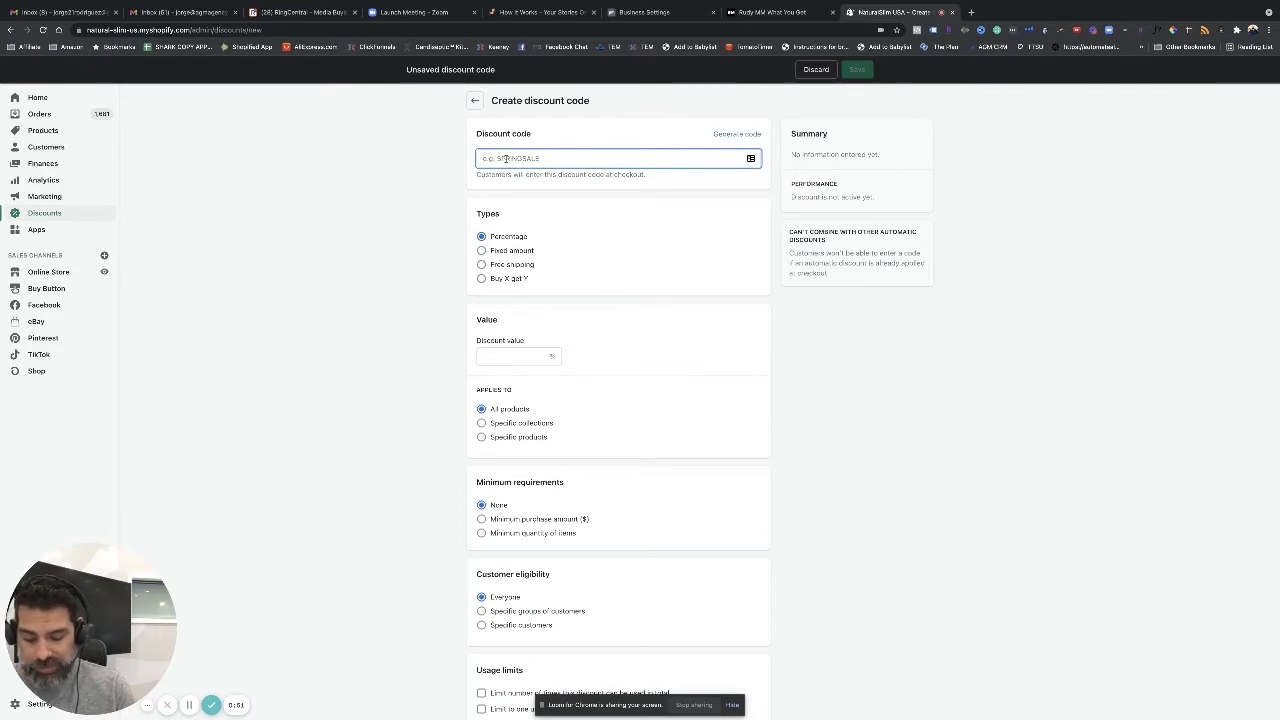
text(B)
text(FCM)
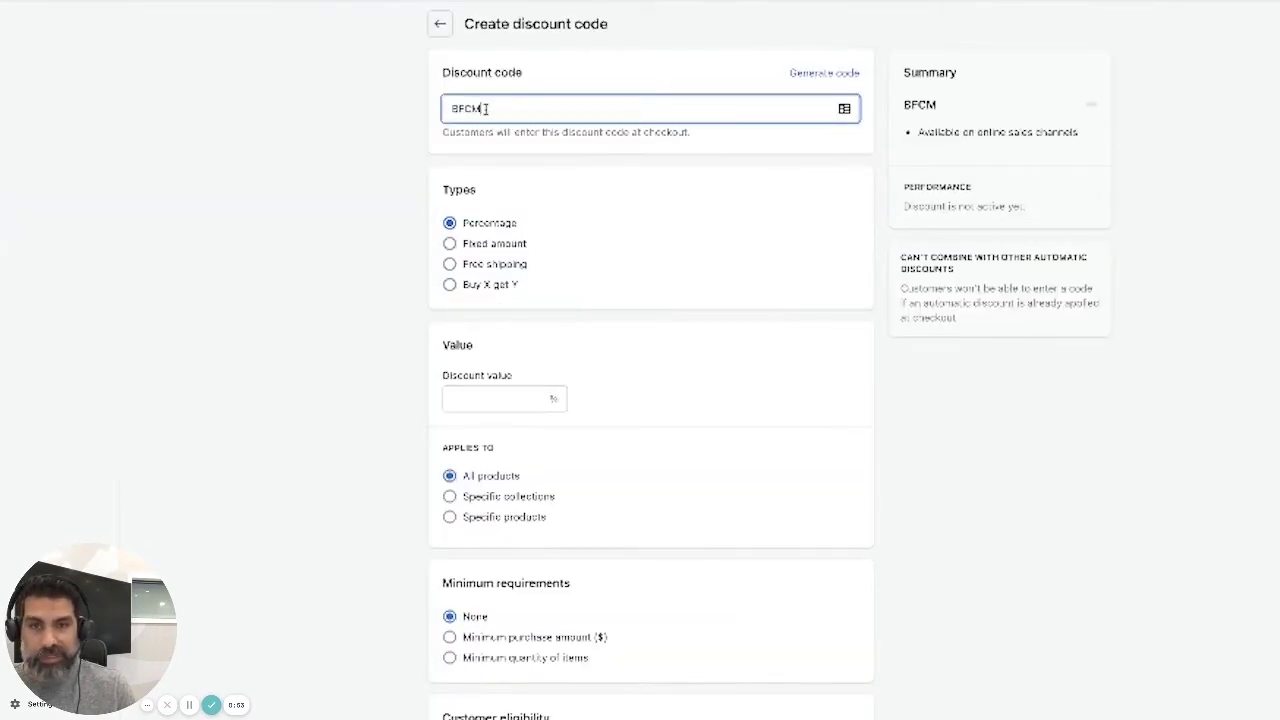
text(20)
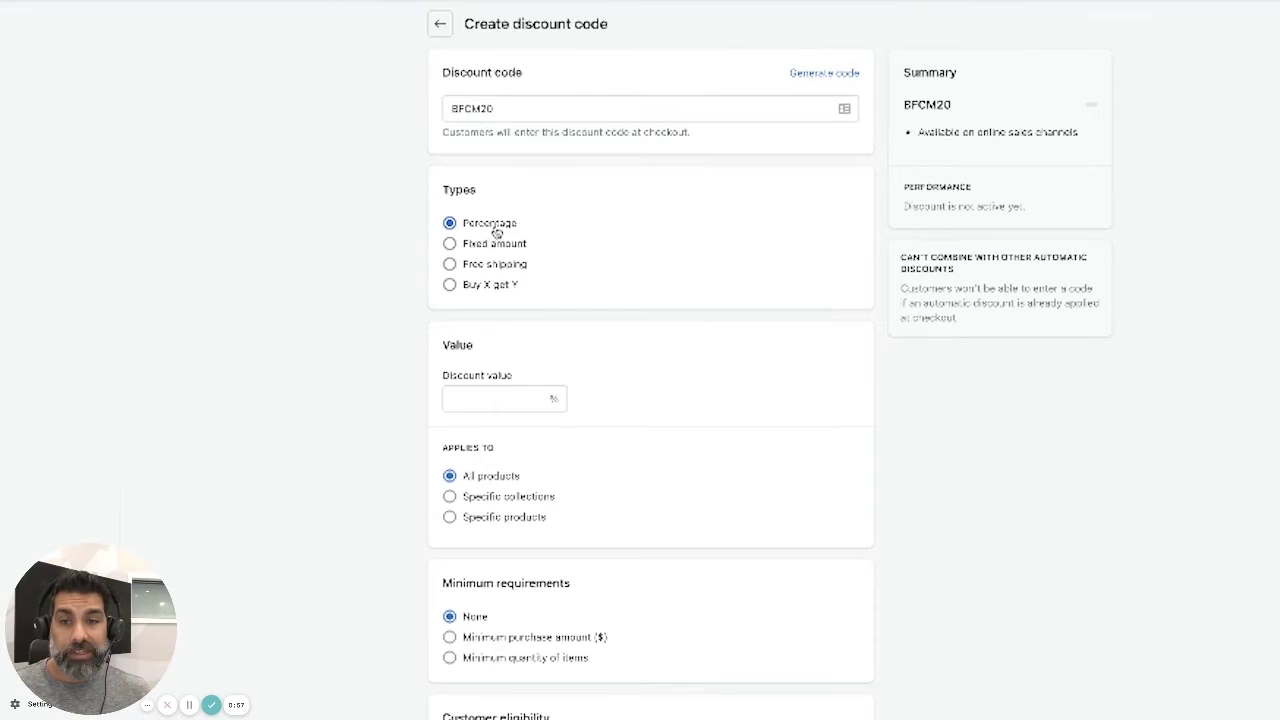
click(466, 400)
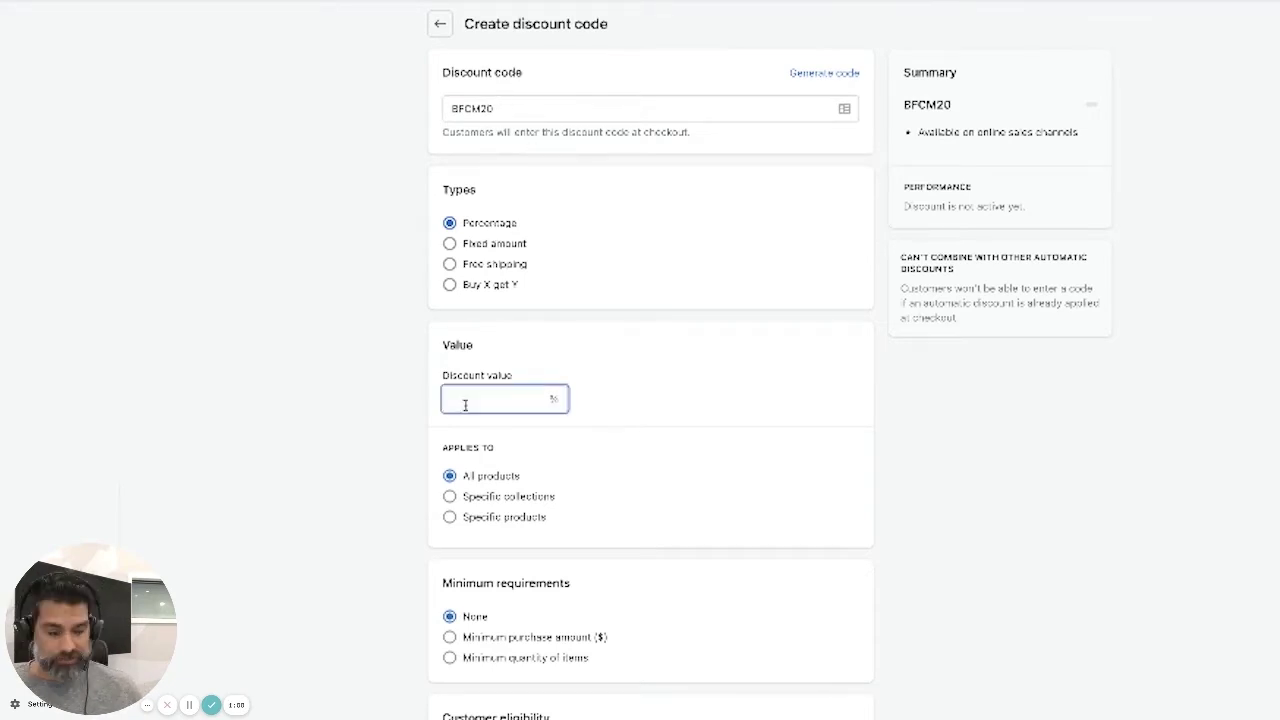
text(20)
click(100, 468)
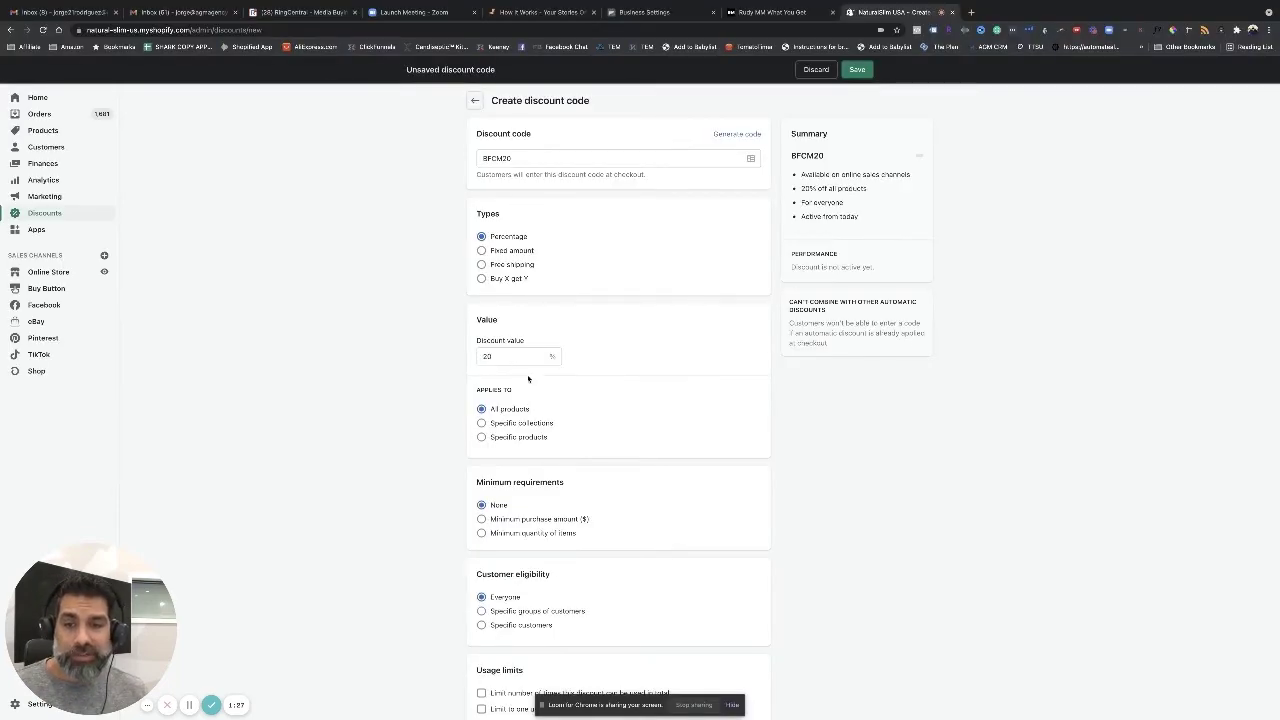
Leave both usage limits unchecked after trying them, and enable an end date.
scroll(535, 518, down, 3)
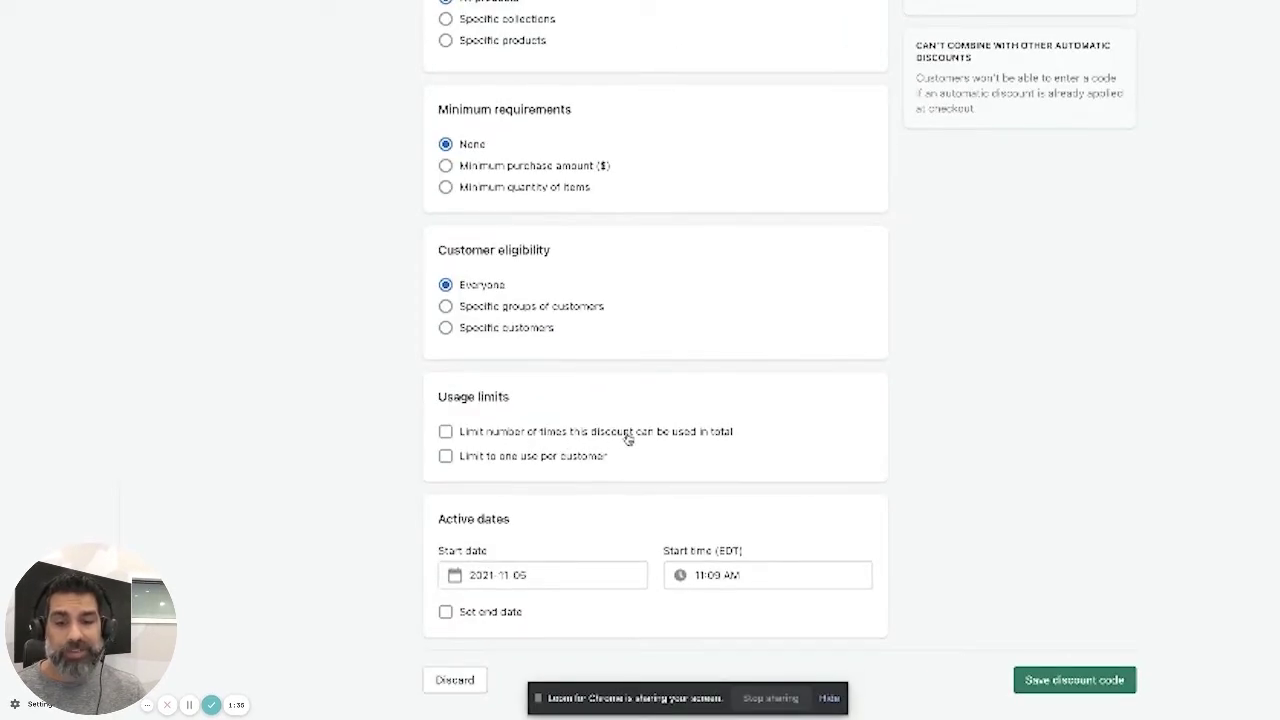
click(690, 435)
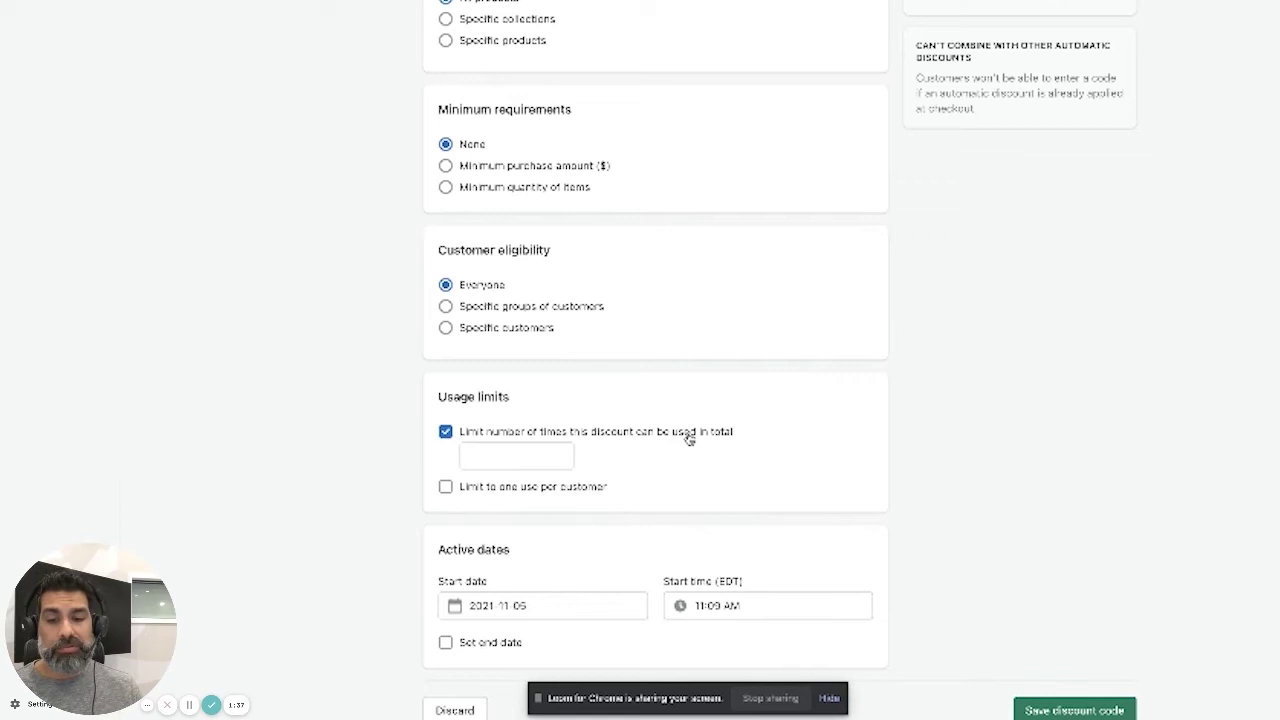
click(690, 436)
click(446, 457)
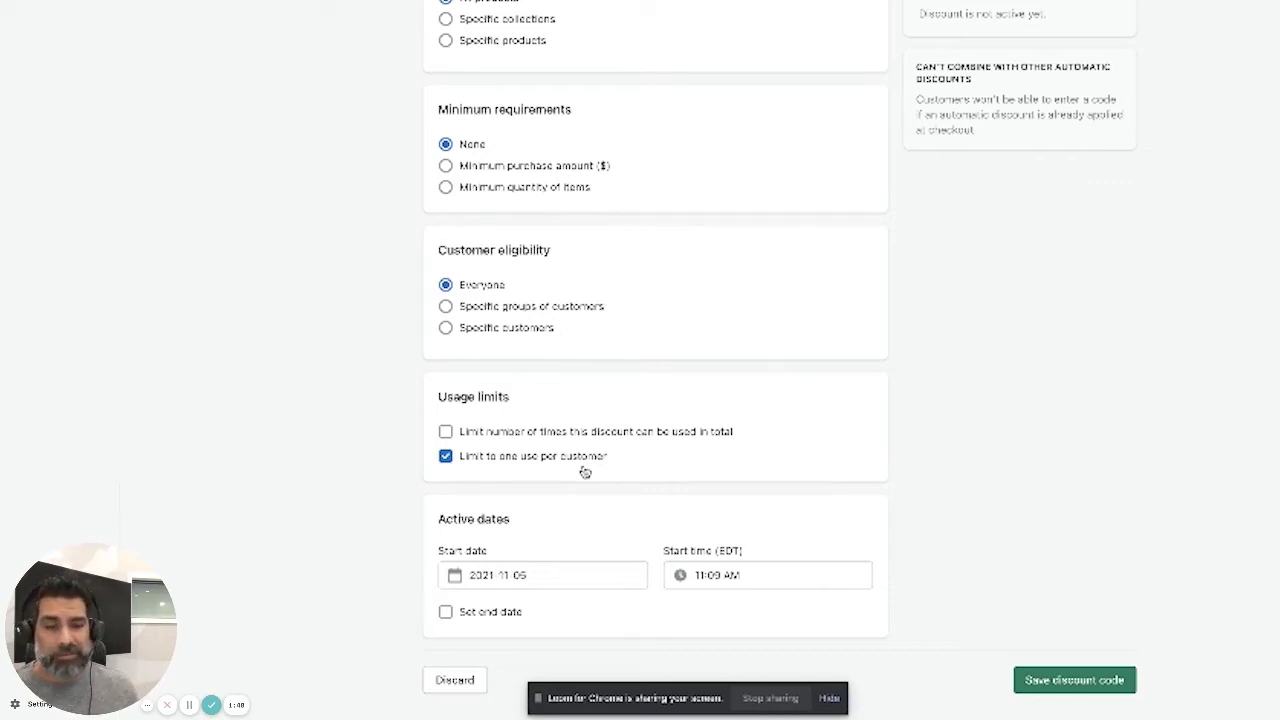
click(489, 461)
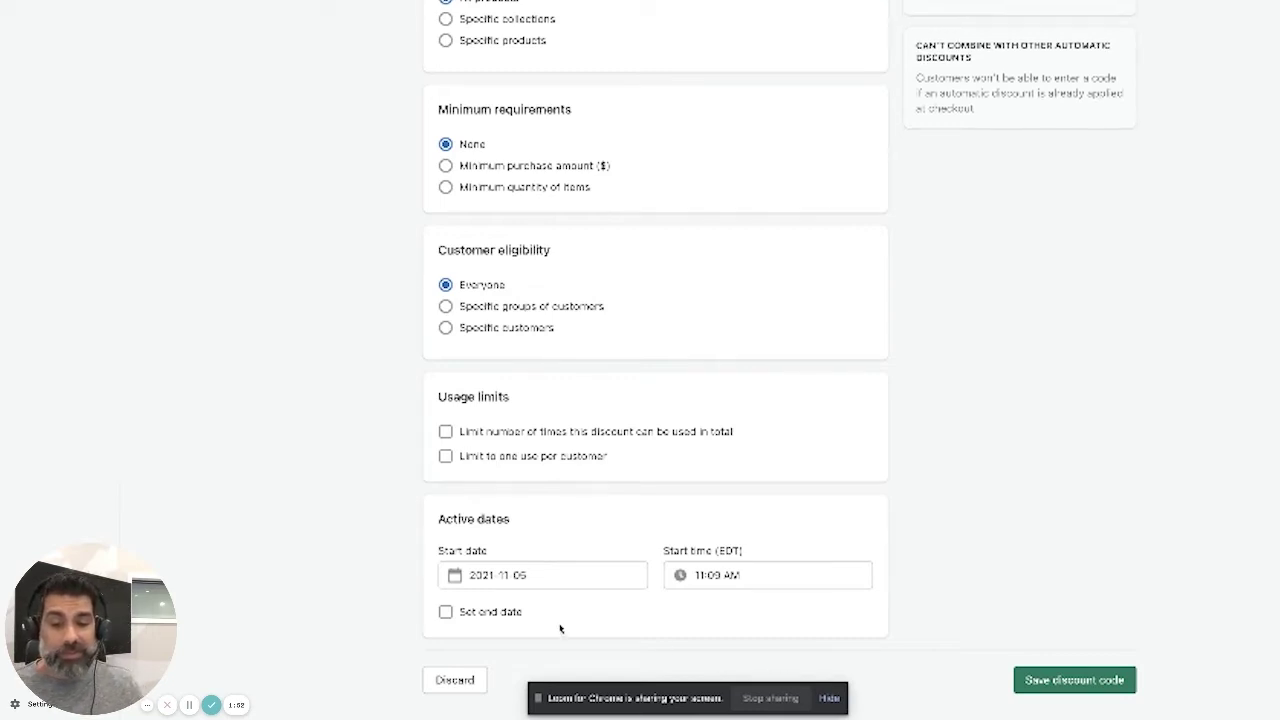
click(480, 612)
Set the start date to November 25 and the end date to November 26.
scroll(380, 613, down, 1)
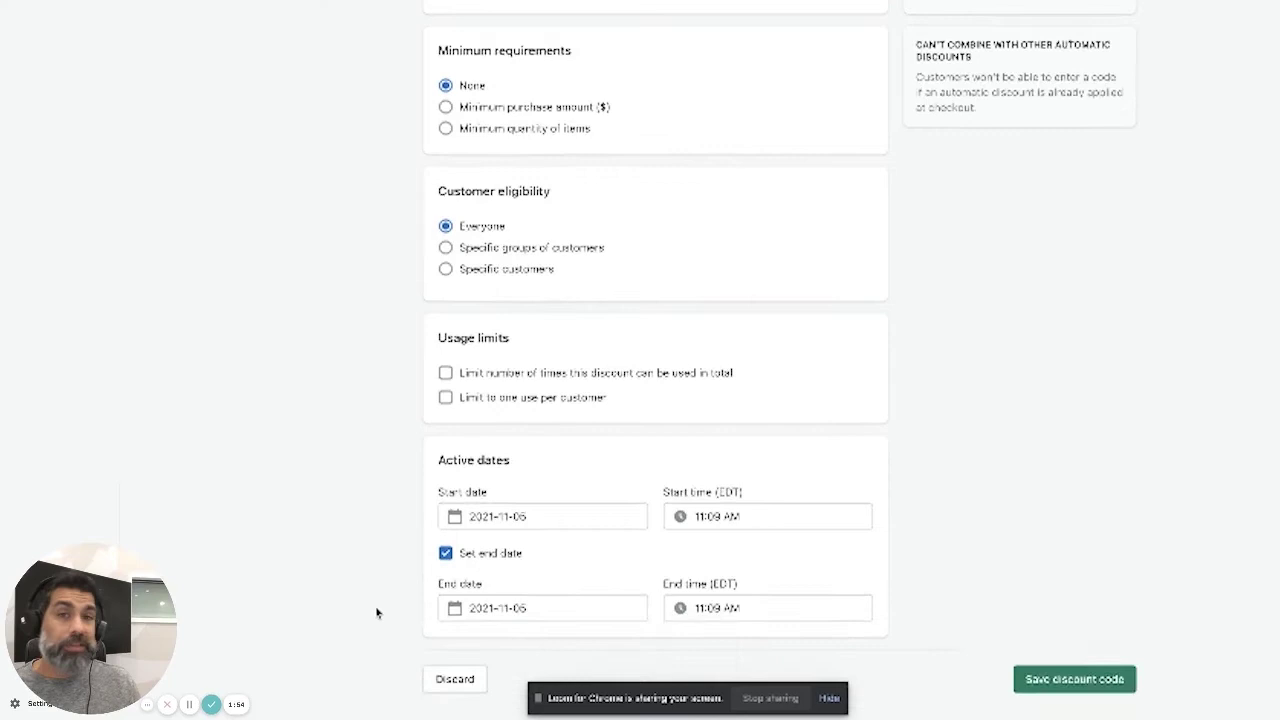
click(556, 610)
drag(494, 600, 634, 466)
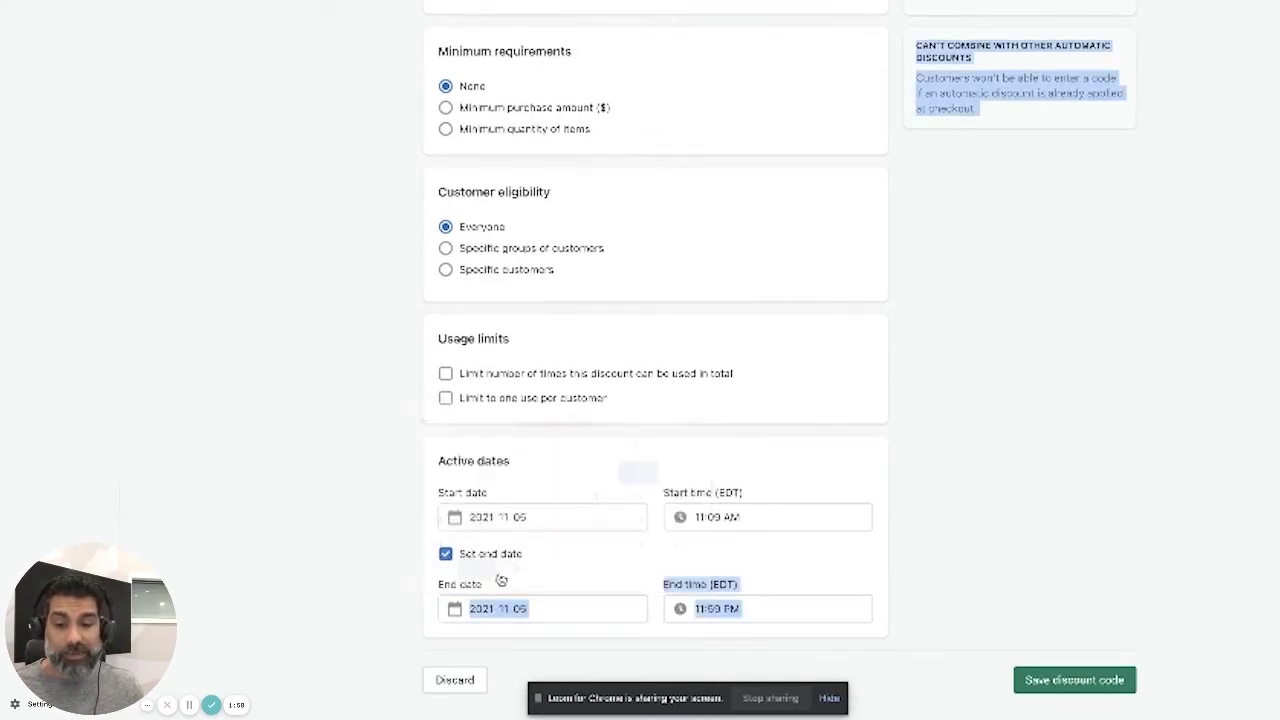
click(544, 516)
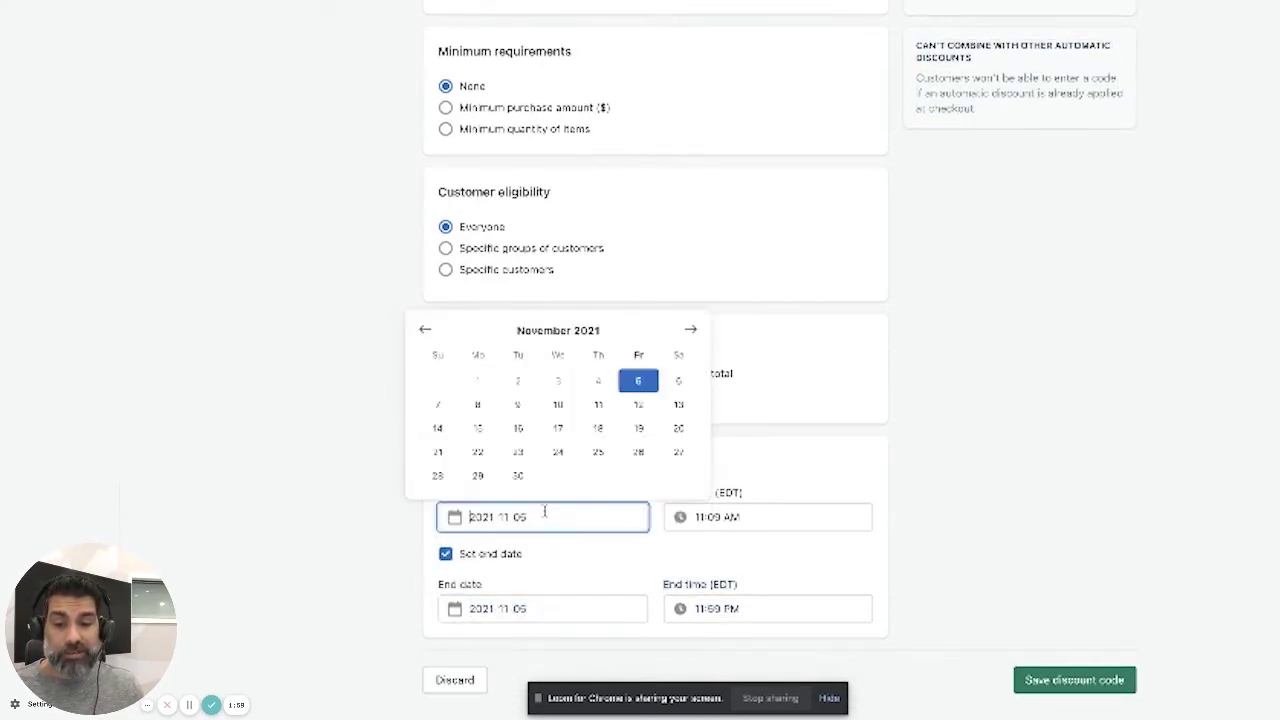
click(598, 453)
click(565, 607)
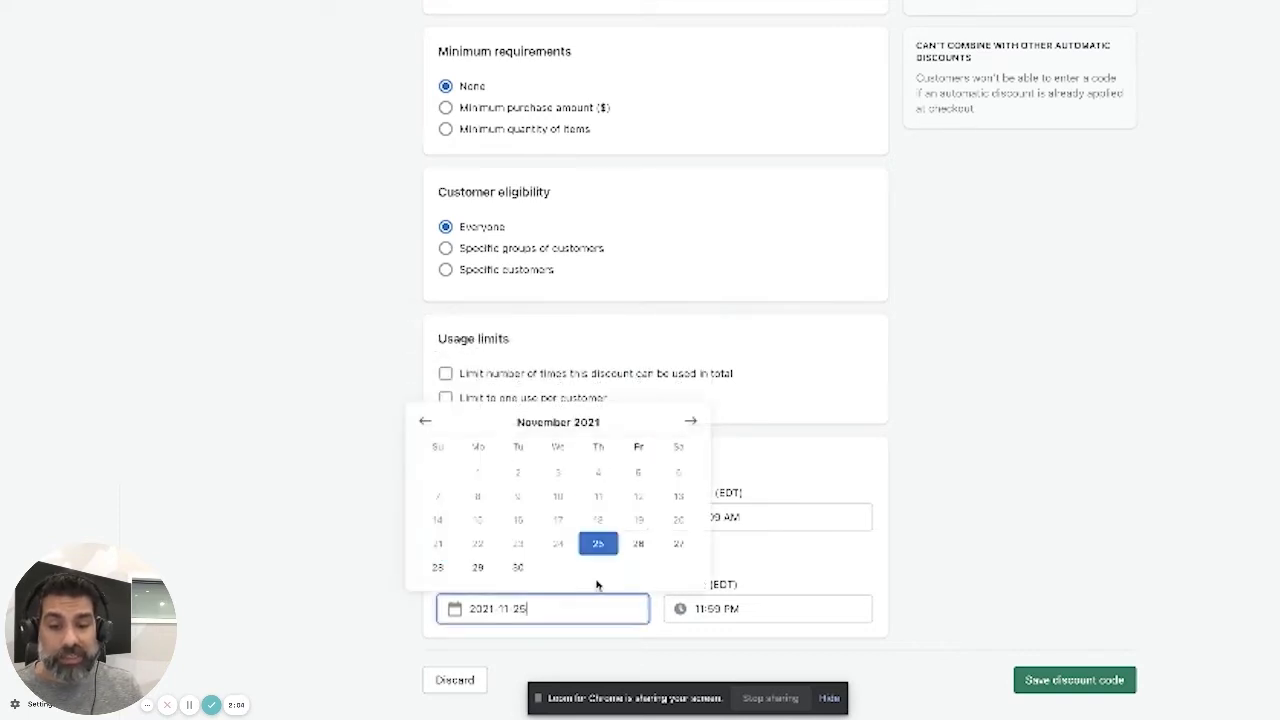
click(641, 545)
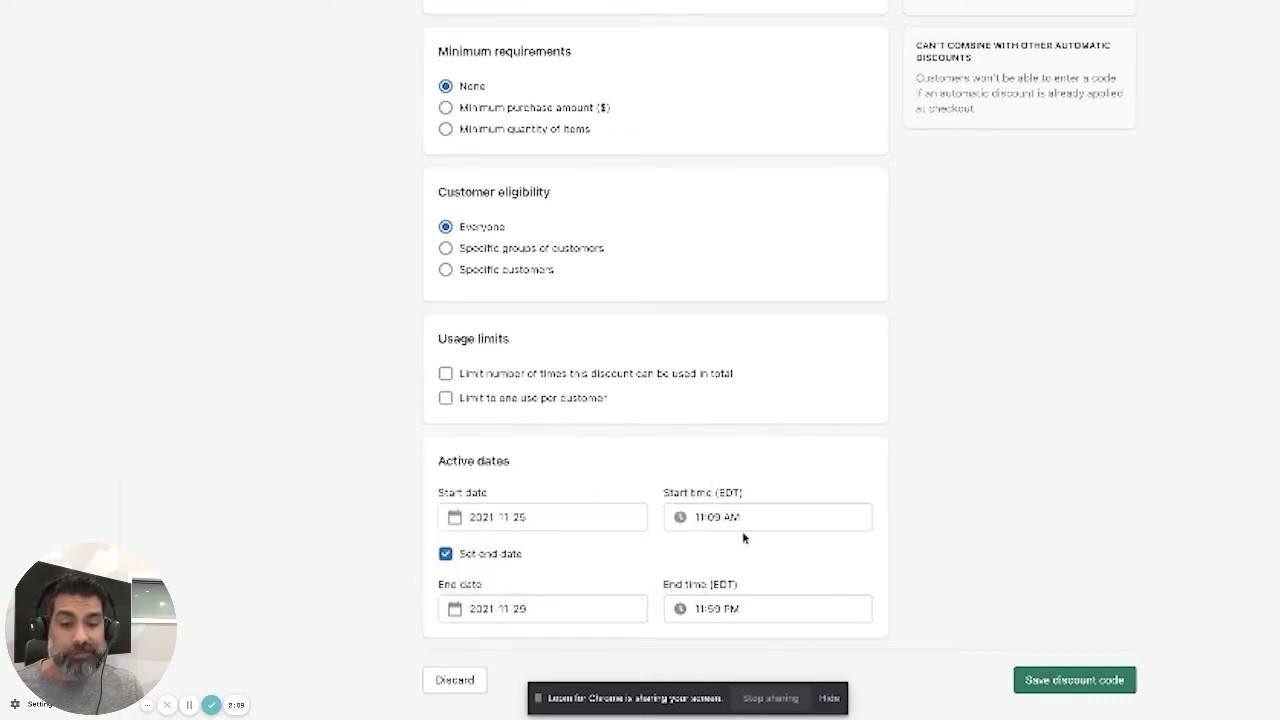
Set the start time to 12:00 AM and save the BFCM20 discount.
click(708, 518)
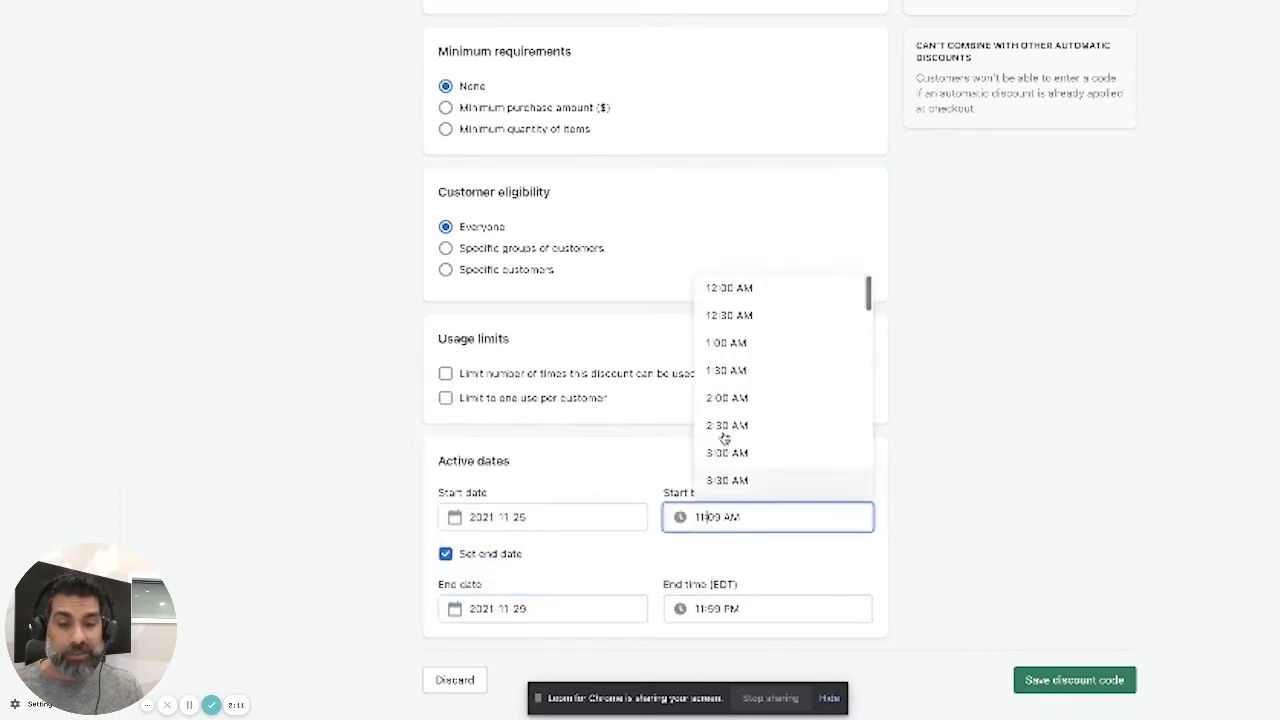
click(740, 290)
click(1070, 682)
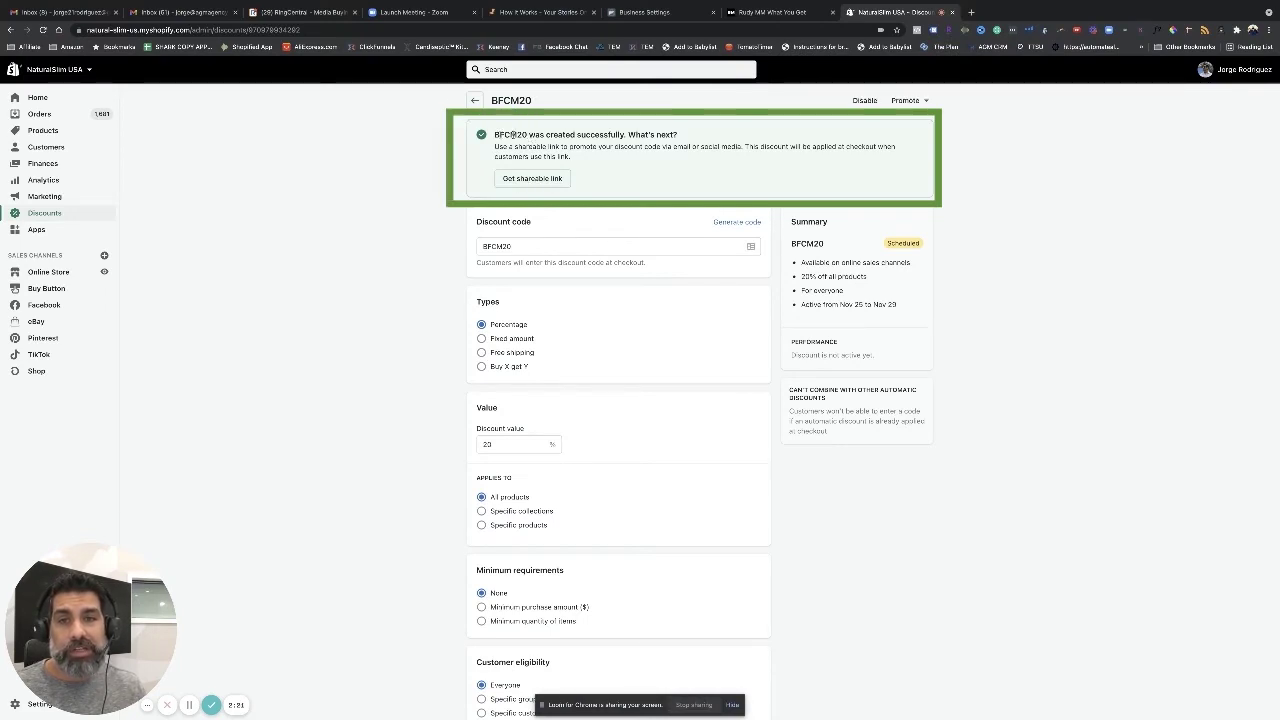
Highlight BFCM20 in the confirmation banner, then copy the discount's shareable link.
drag(495, 134, 660, 135)
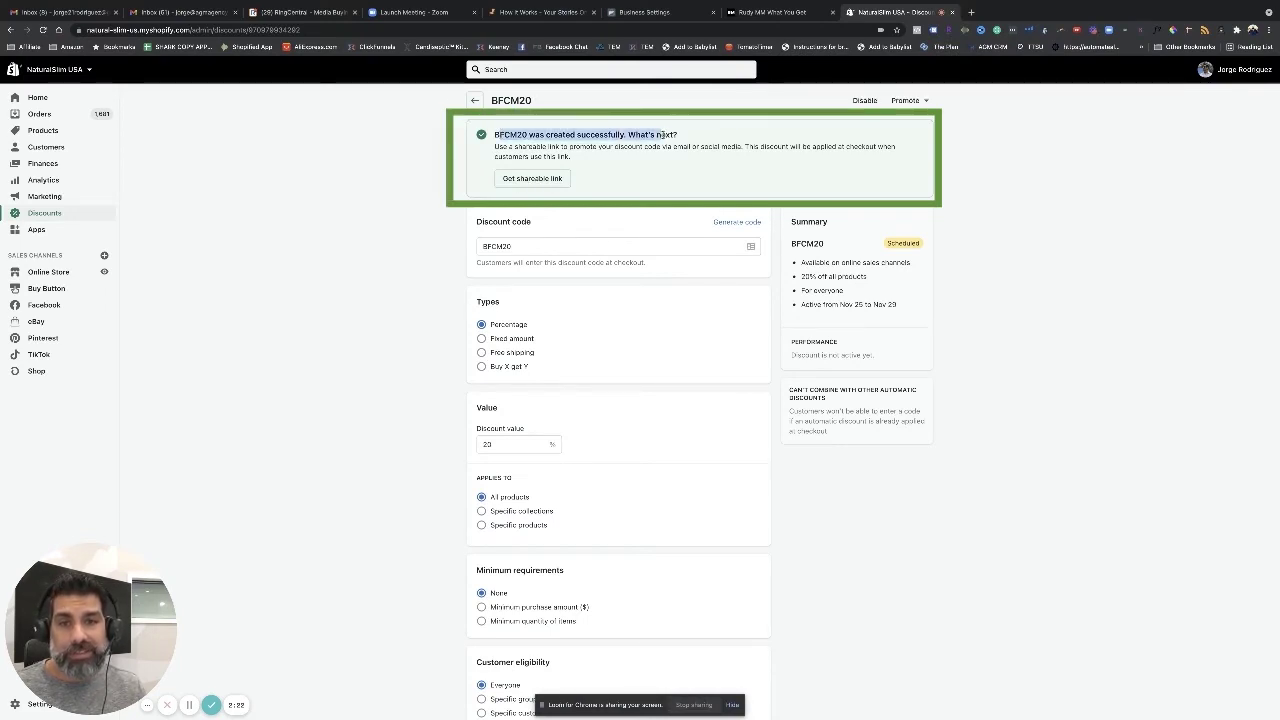
double_click(510, 134)
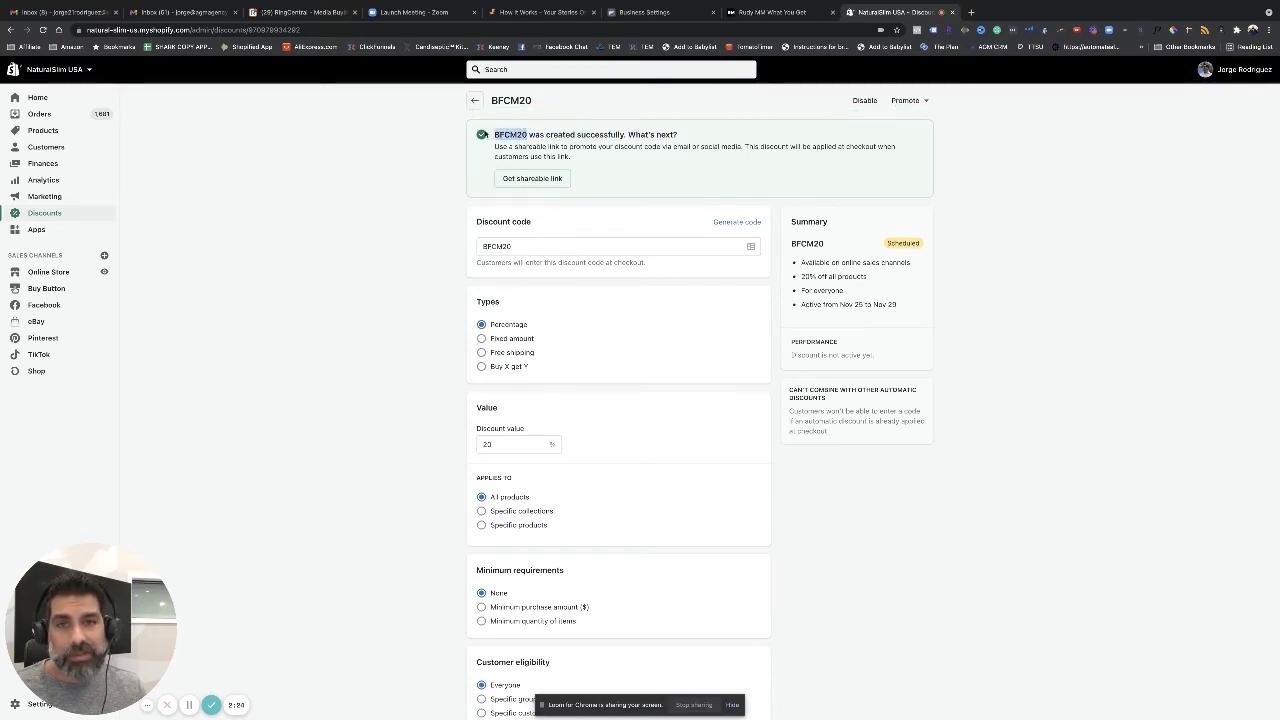
click(532, 179)
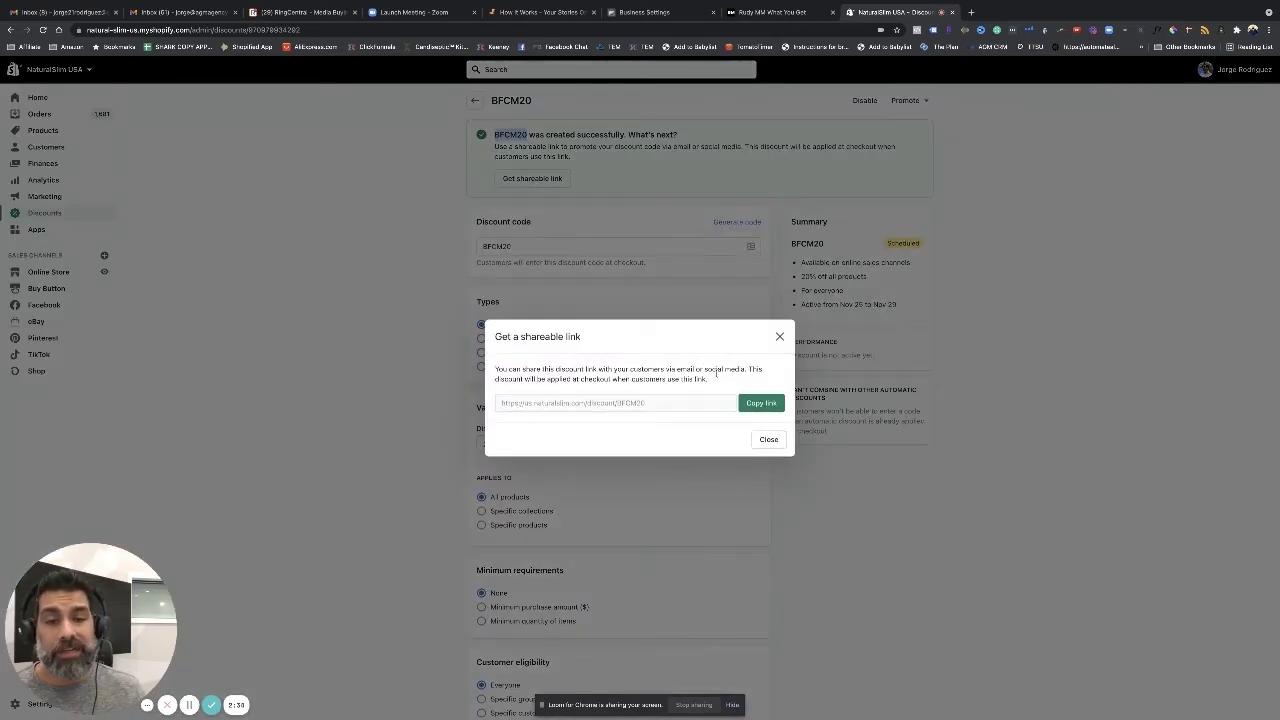
click(750, 402)
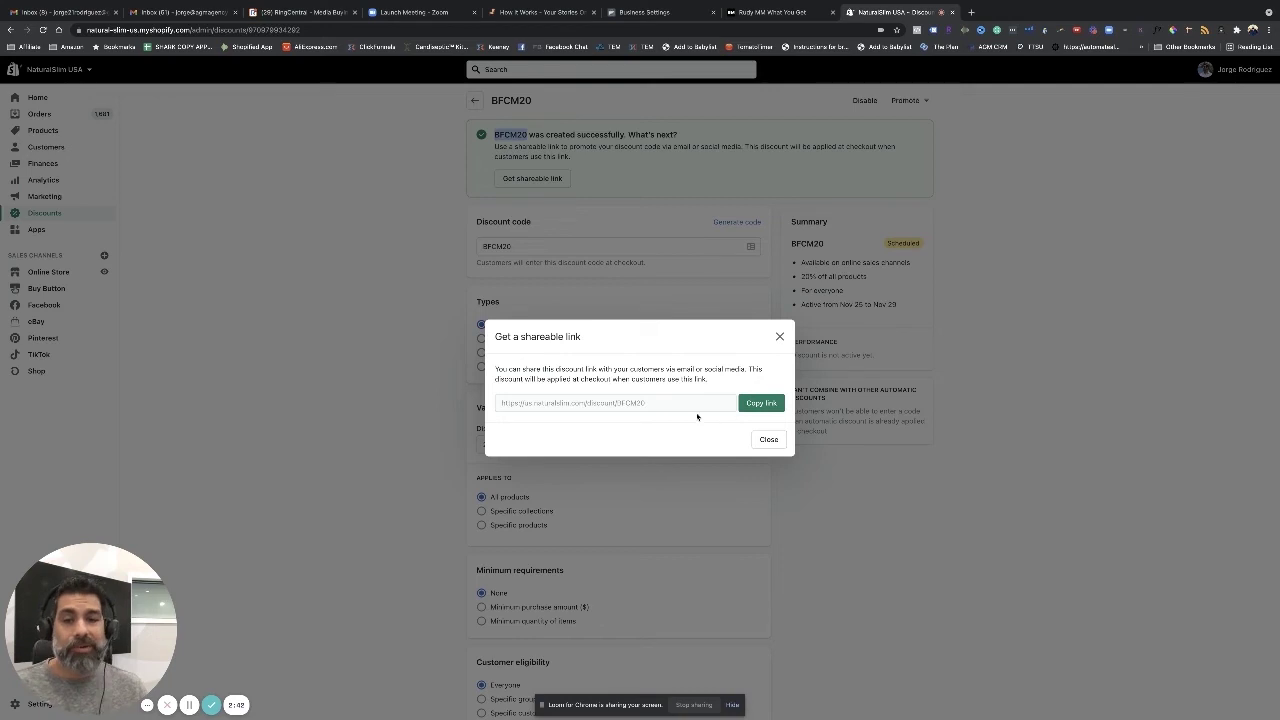
click(757, 403)
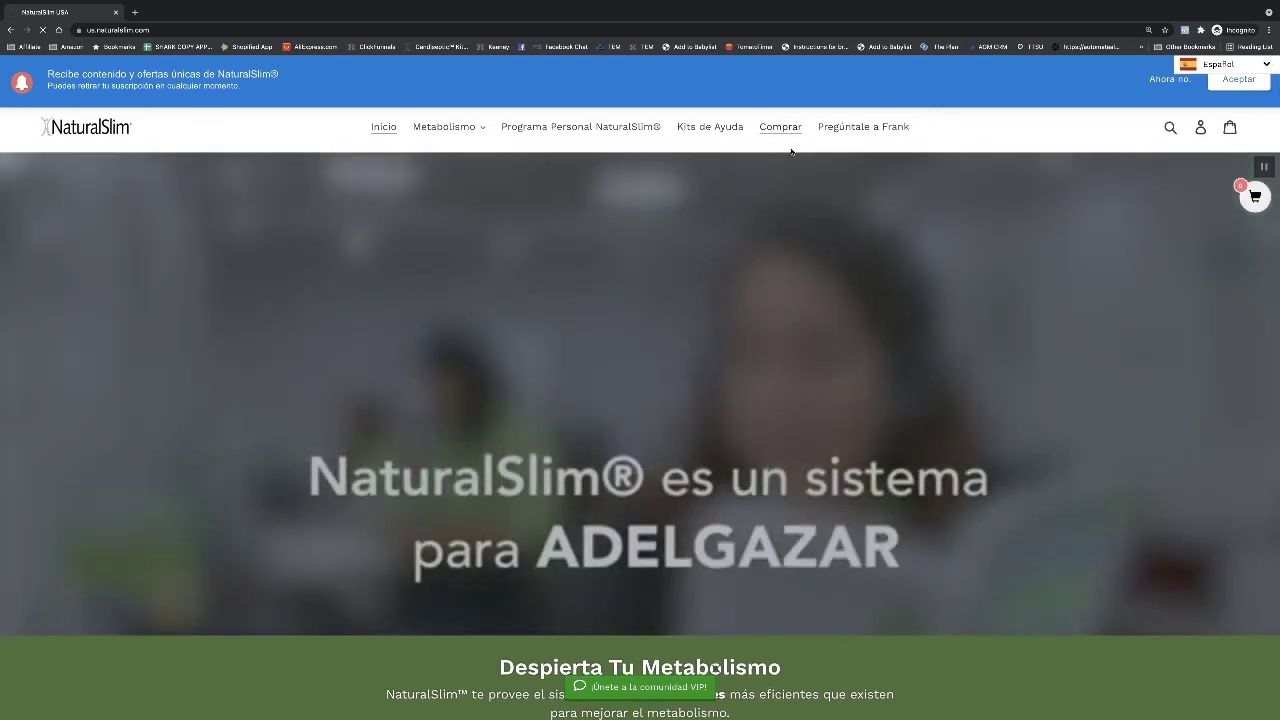
Browse the store catalogue and add the MagicMag® product to the cart.
click(782, 128)
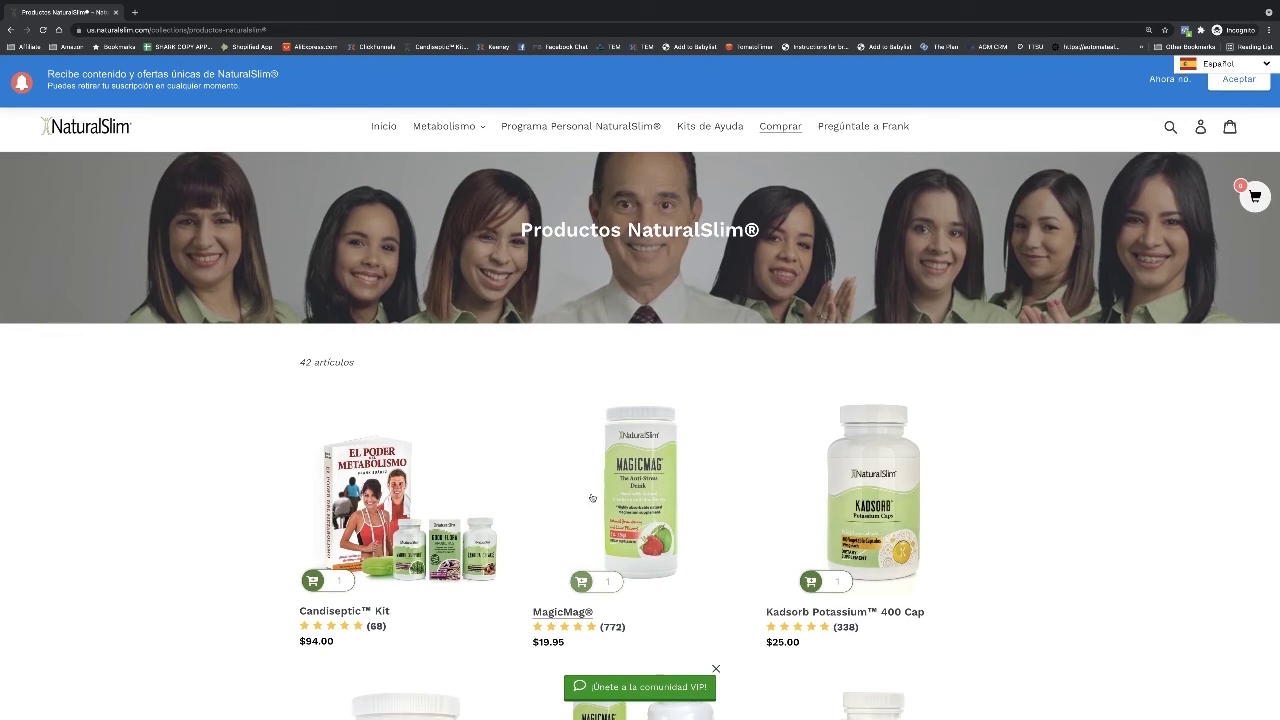
scroll(592, 498, down, 1)
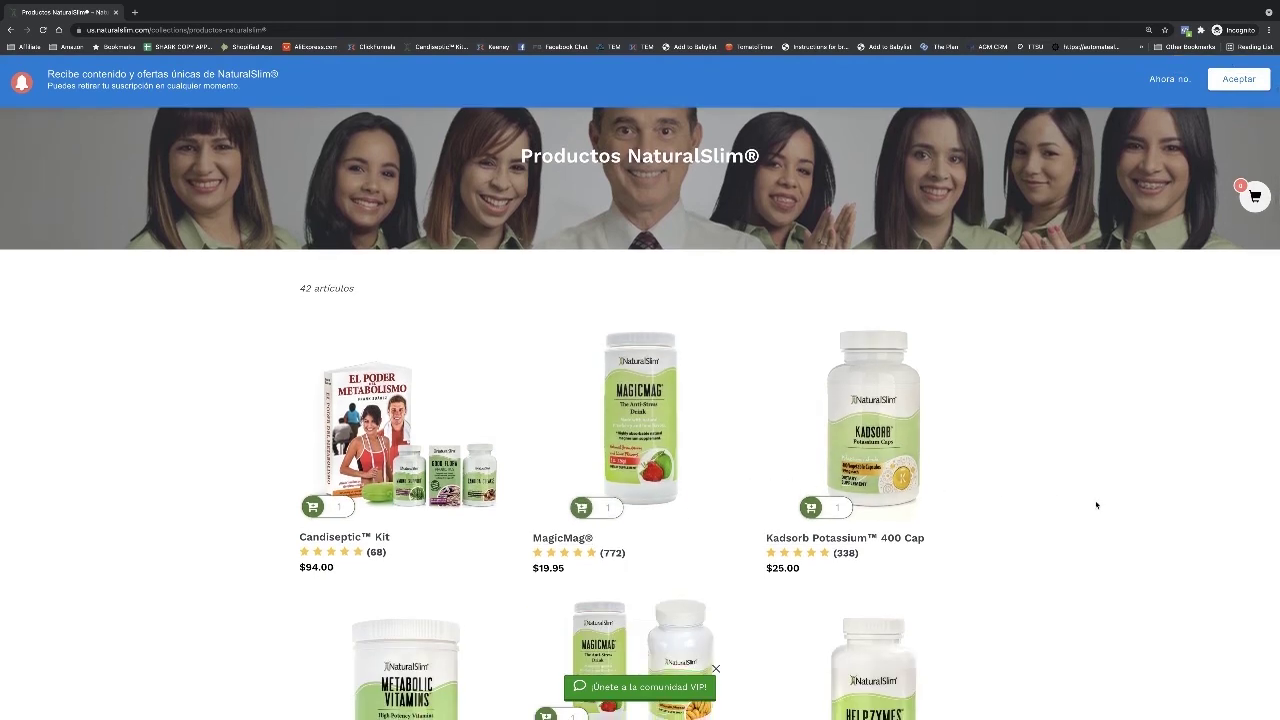
scroll(1108, 508, down, 1)
click(651, 374)
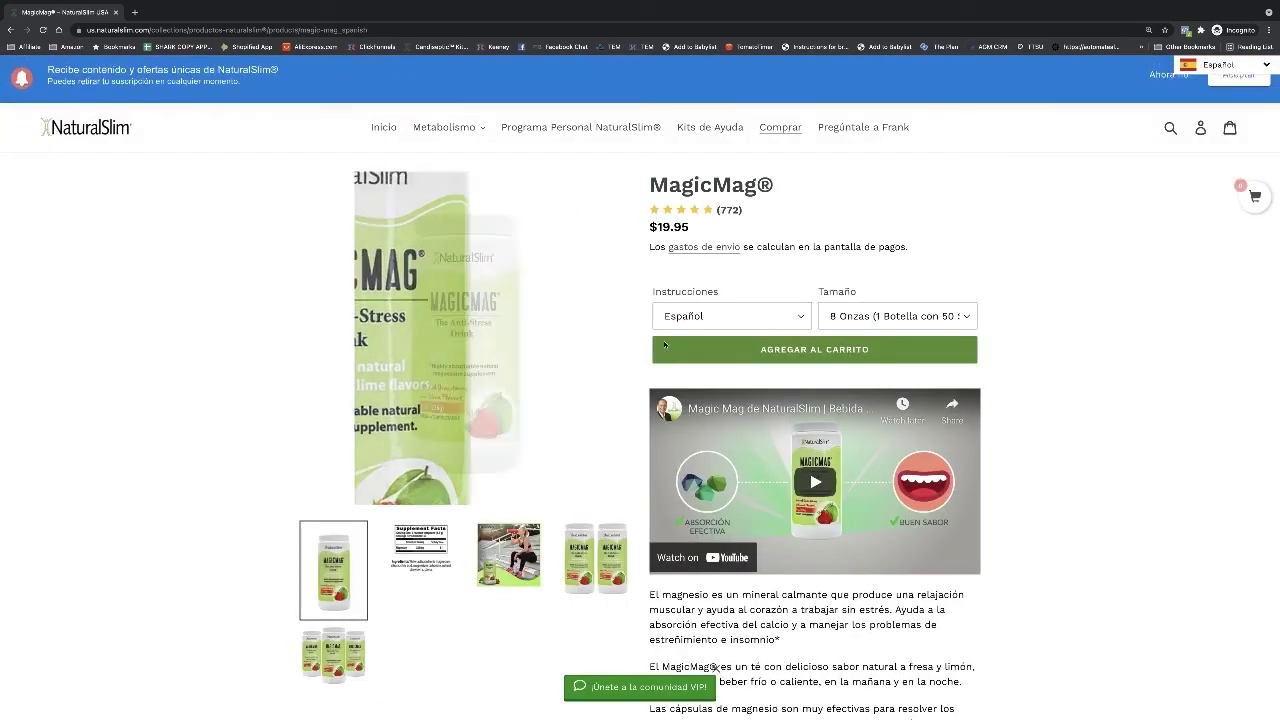
click(932, 358)
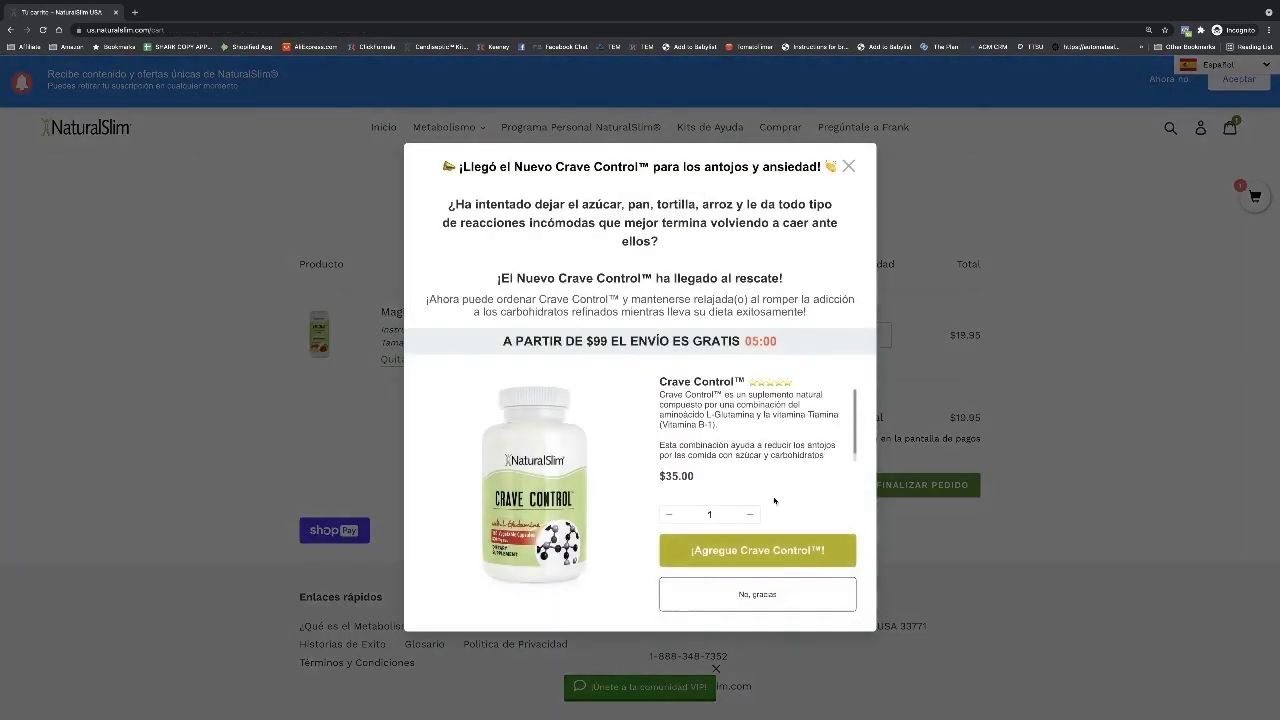
Decline the Crave Control upsell, inspect BFCM20's invalid-code error, and return to Shopify Admin.
click(704, 611)
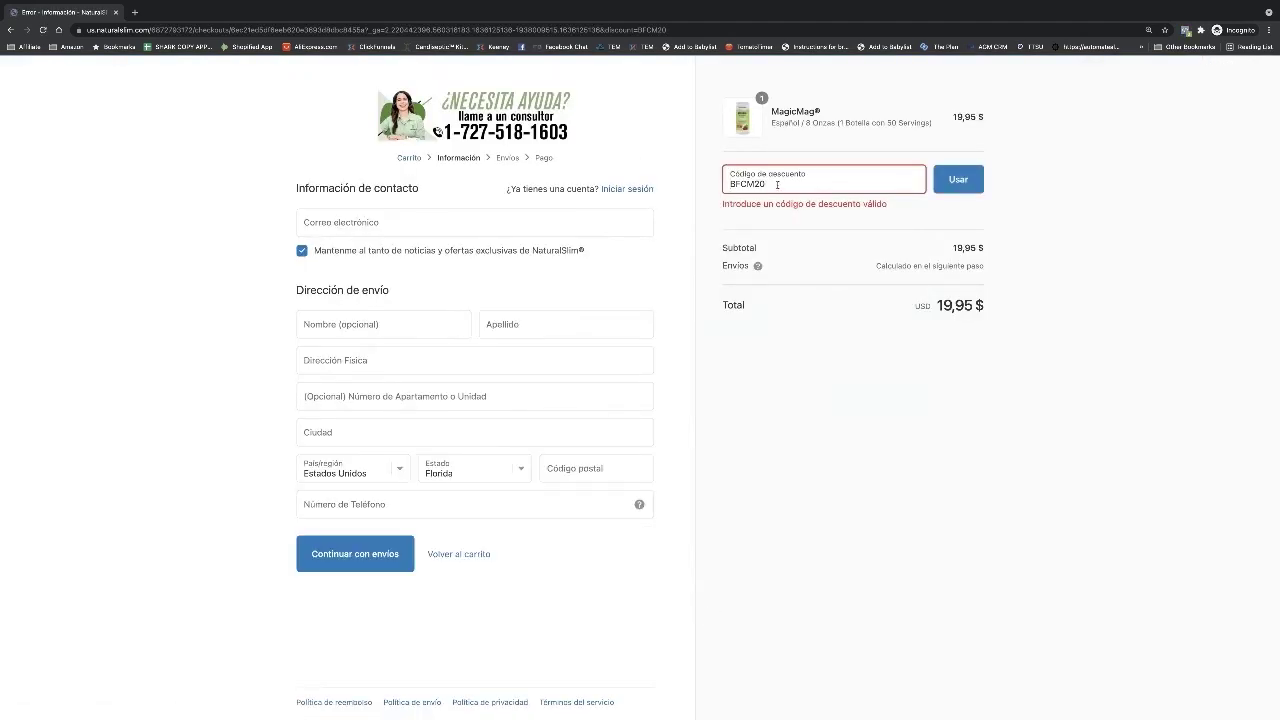
double_click(779, 187)
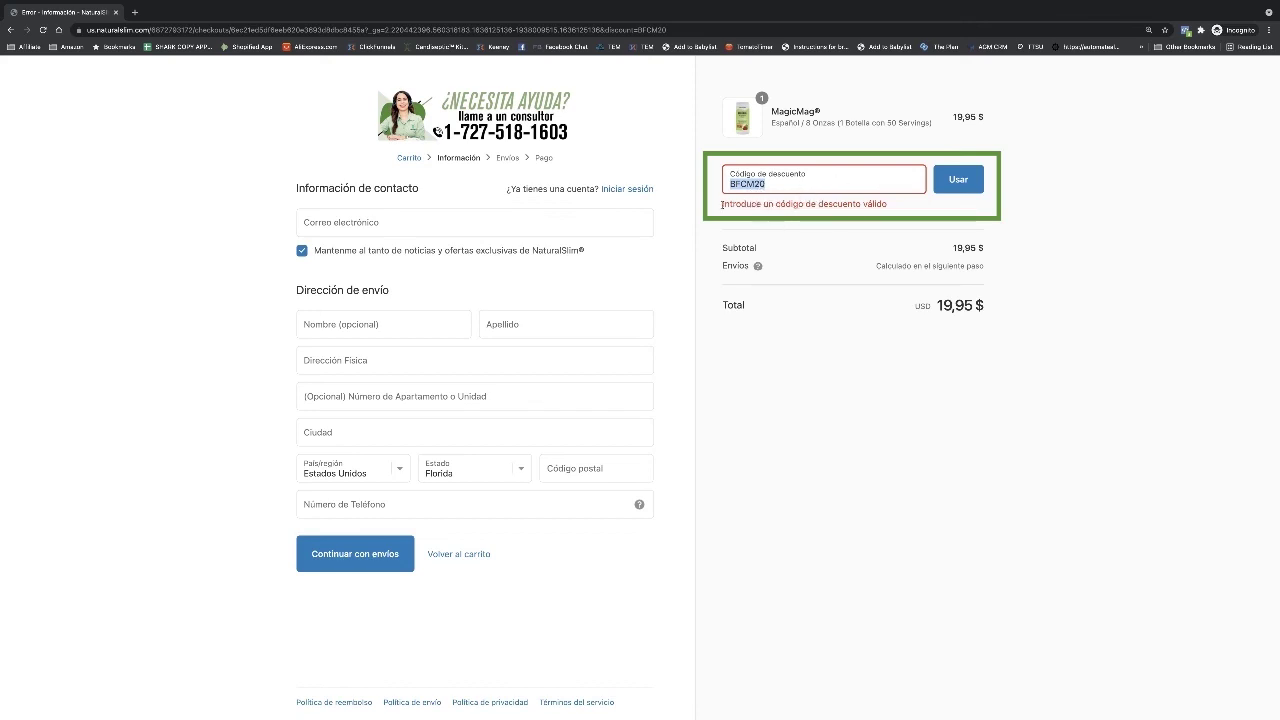
drag(721, 204, 967, 226)
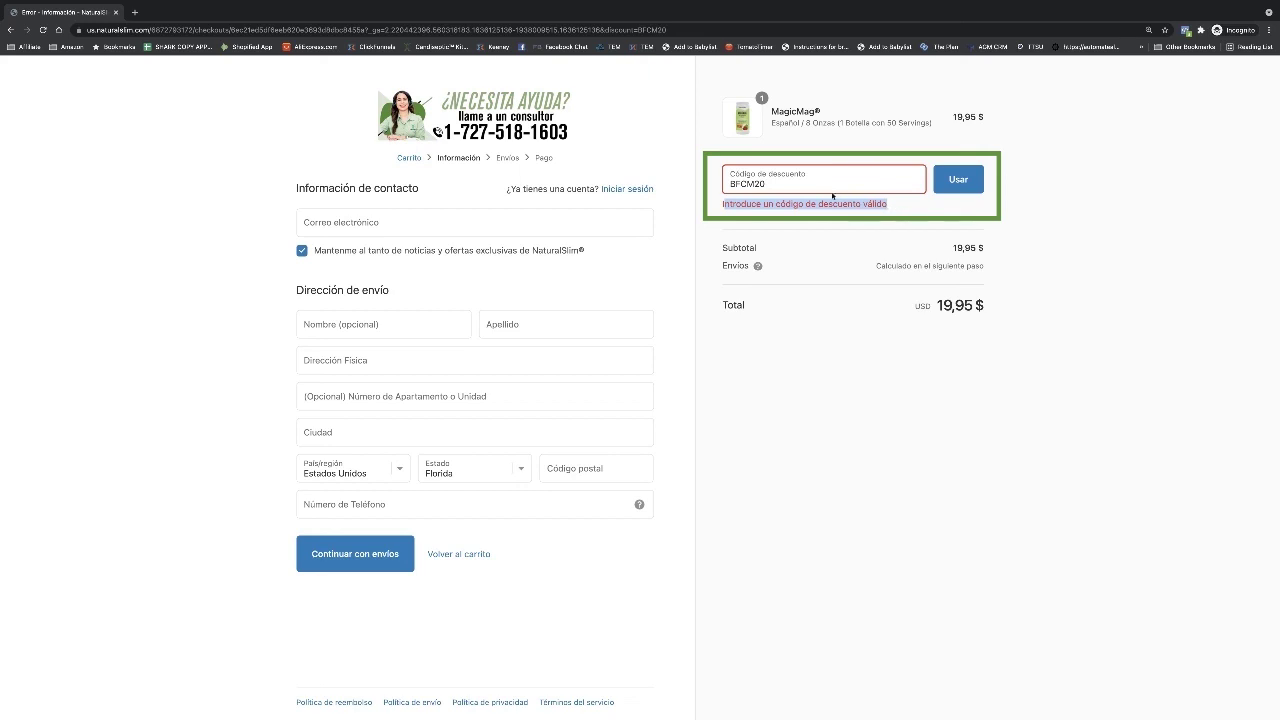
click(767, 184)
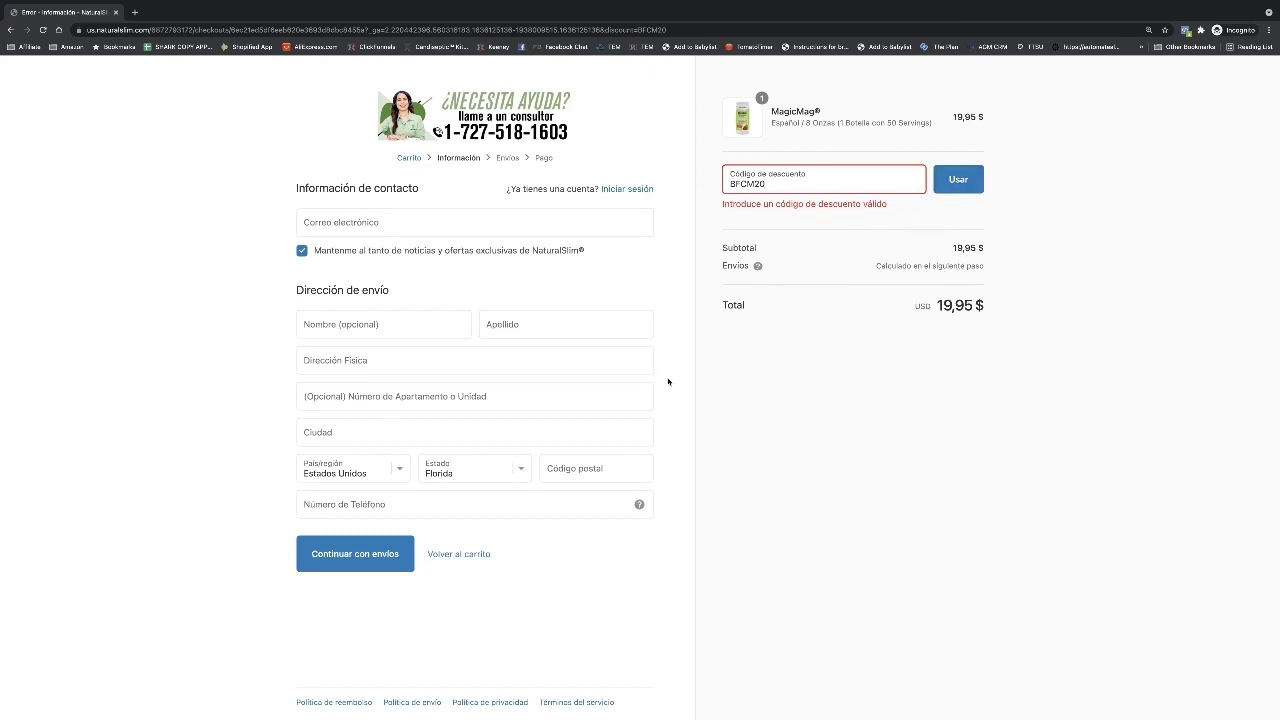
key(ctrl+Left)
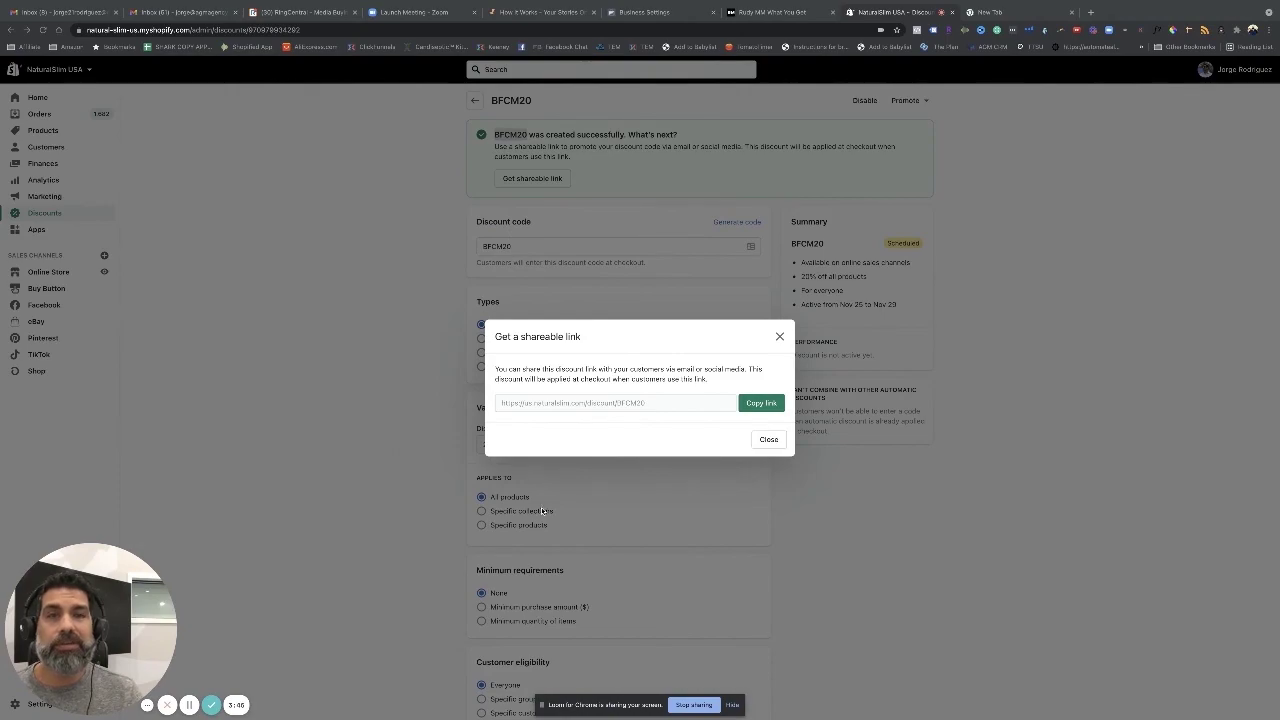